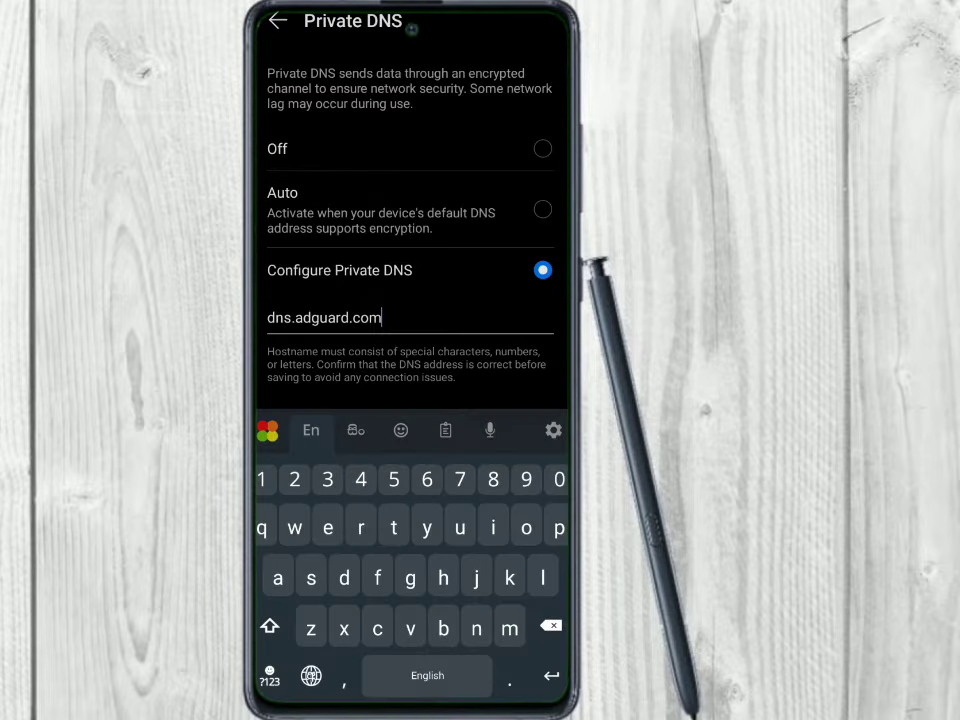
click(542, 148)
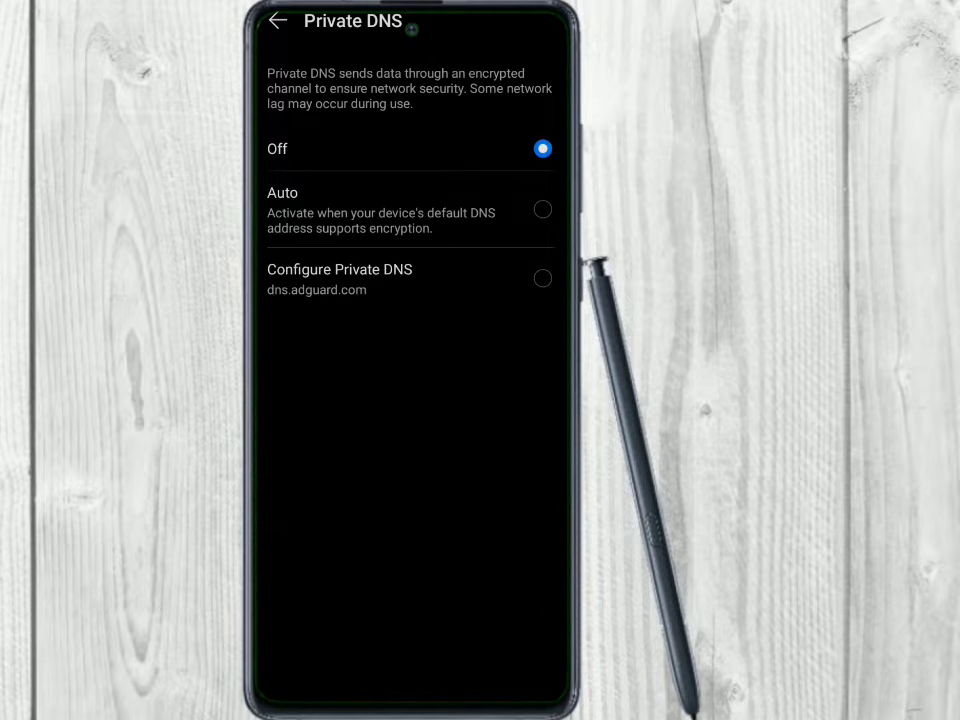
click(542, 209)
click(542, 278)
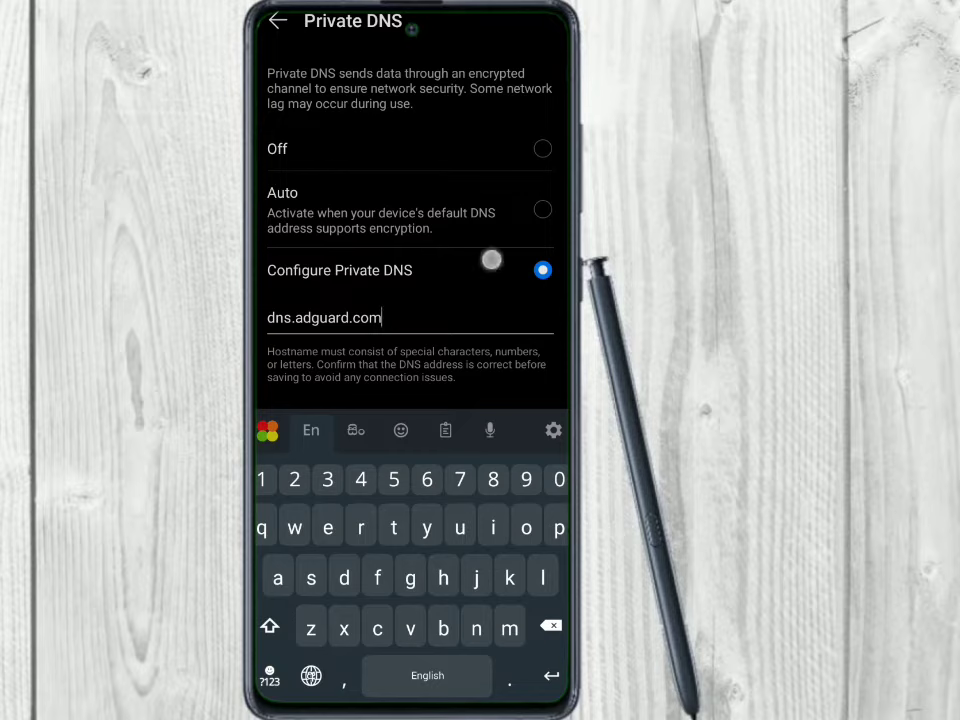
Save dns.adguard.com as the Private DNS hostname, confirm it under More connections, and go home.
click(490, 262)
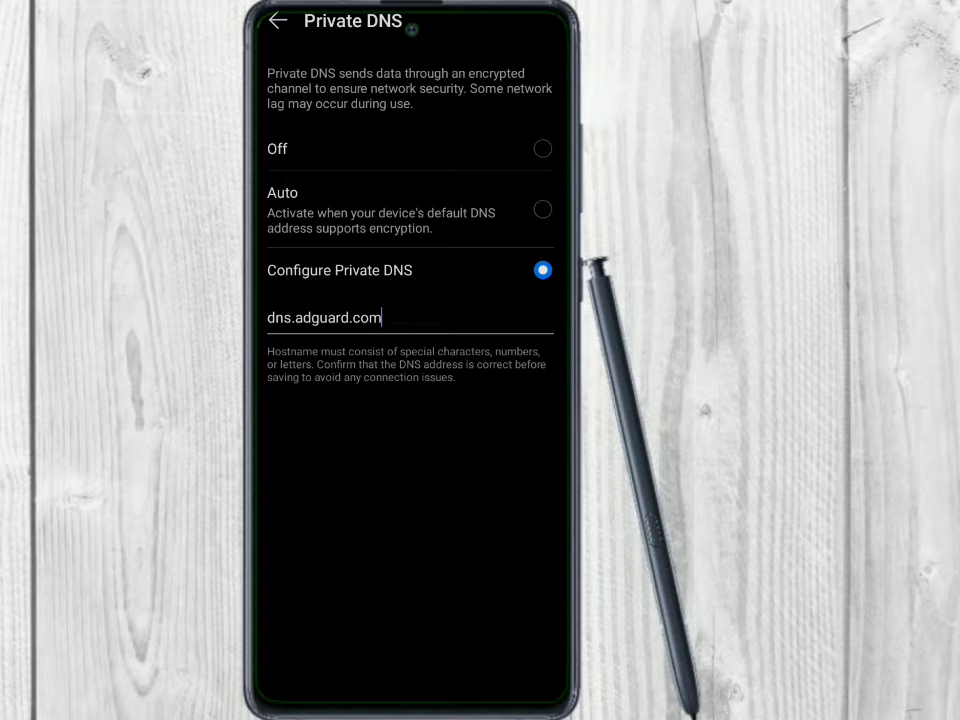
click(278, 20)
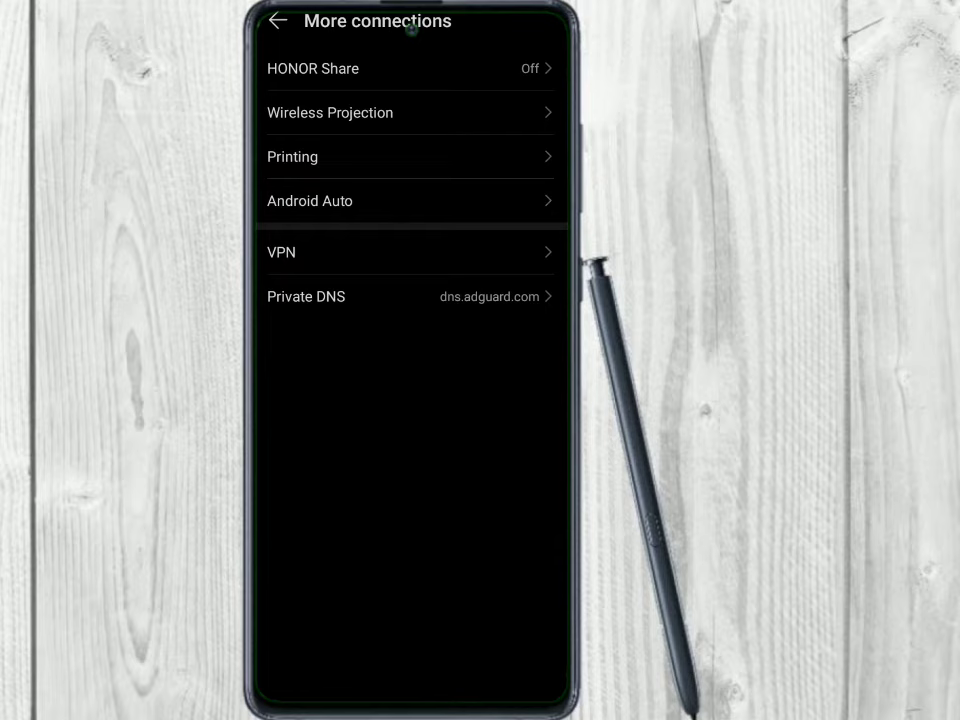
drag(410, 700, 420, 574)
drag(410, 700, 410, 500)
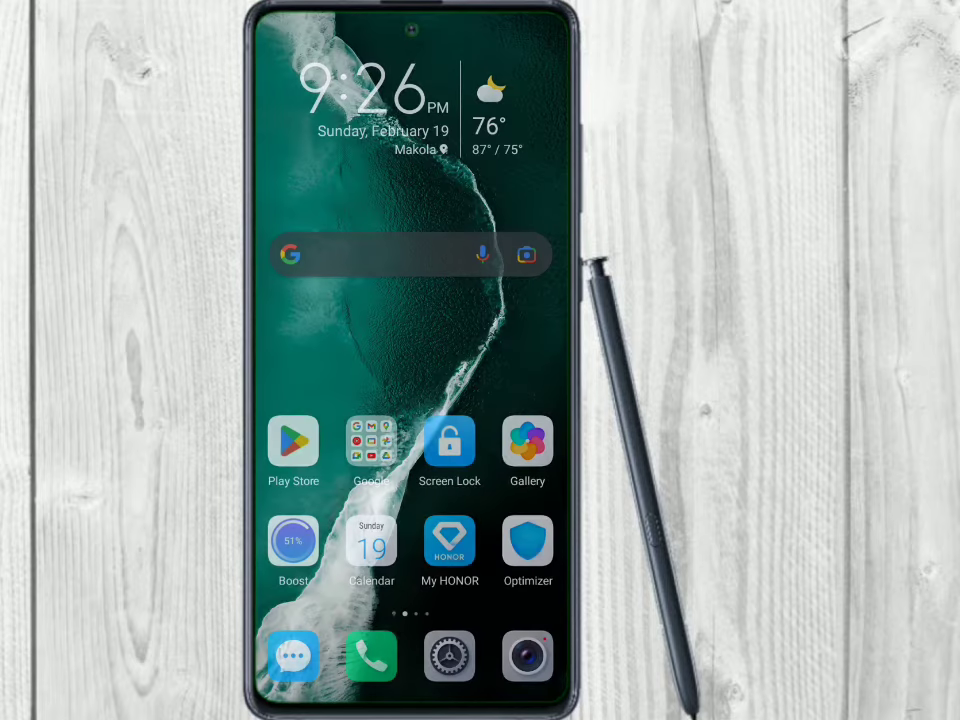